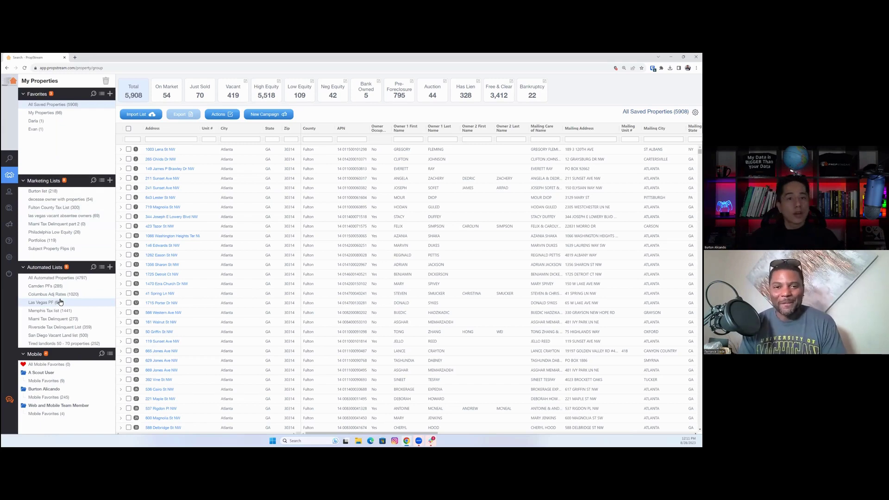
- Open the Fulton County Tax List marketing list and start a skip tracing order
mouse_move(11, 211)
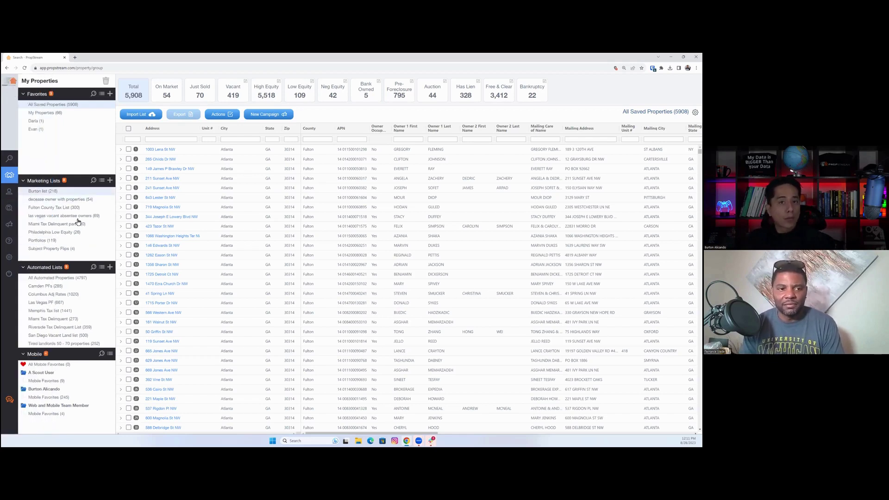
left_click(53, 209)
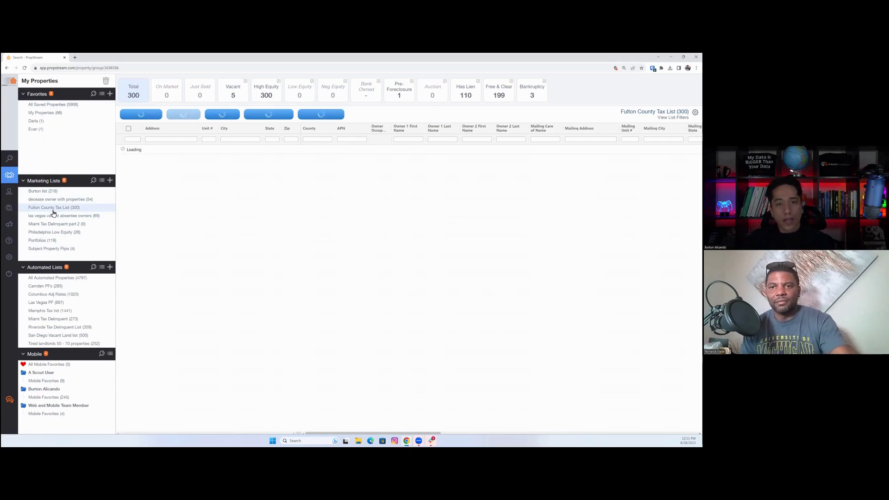
left_click(10, 211)
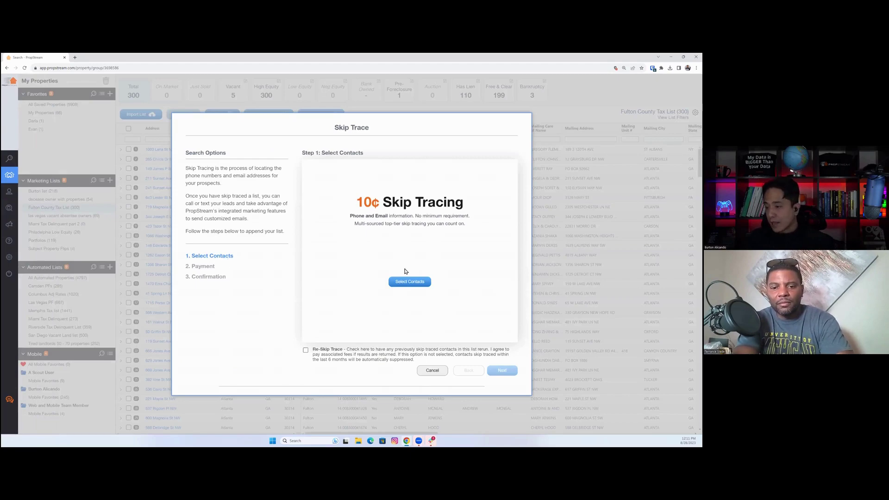
- Add all contacts from the Fulton County Tax List group to the skip trace order
left_click(408, 283)
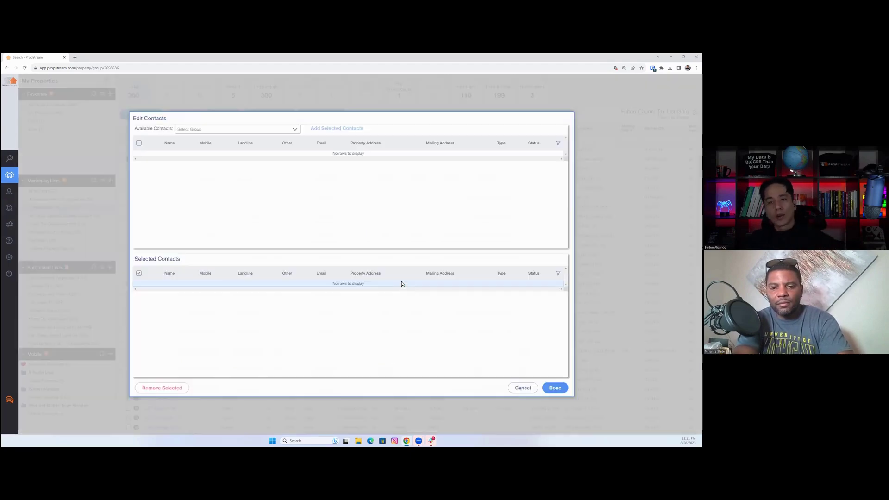
left_click(208, 131)
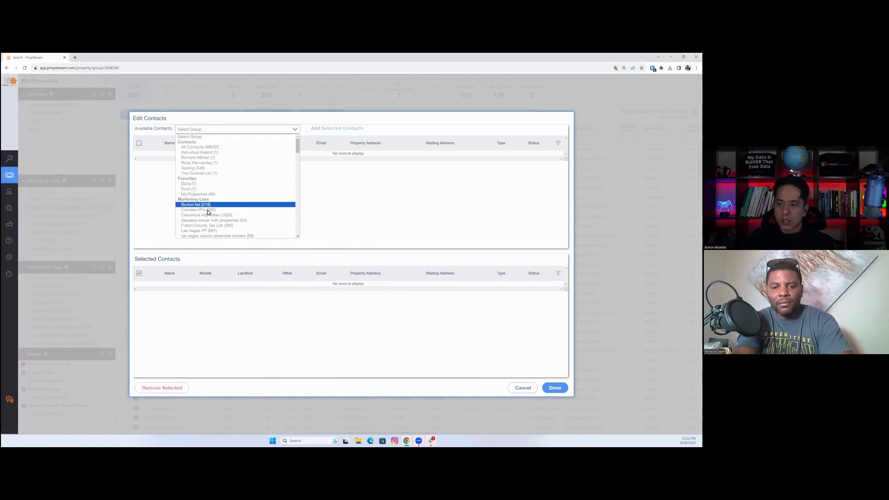
left_click(203, 225)
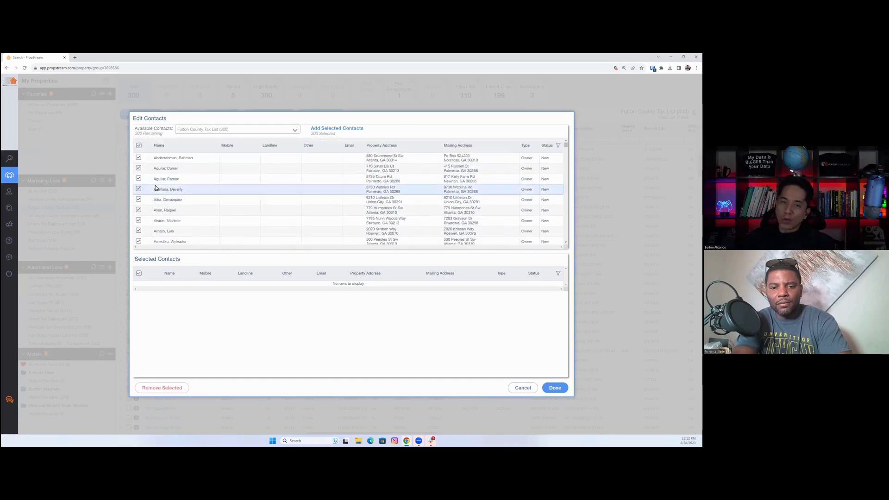
left_click(139, 158)
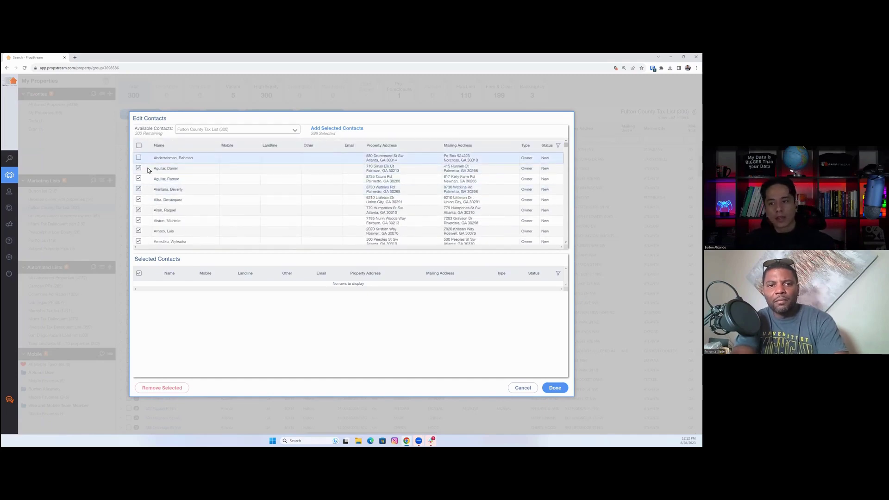
left_click(139, 158)
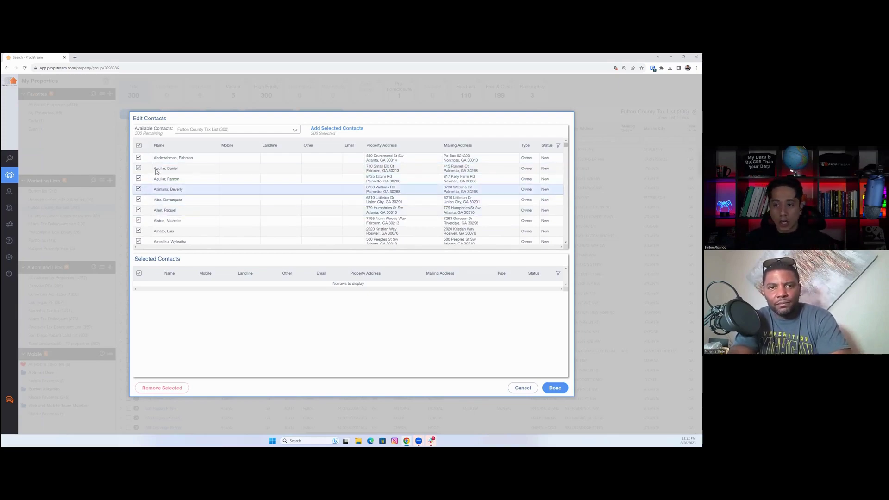
left_click(339, 129)
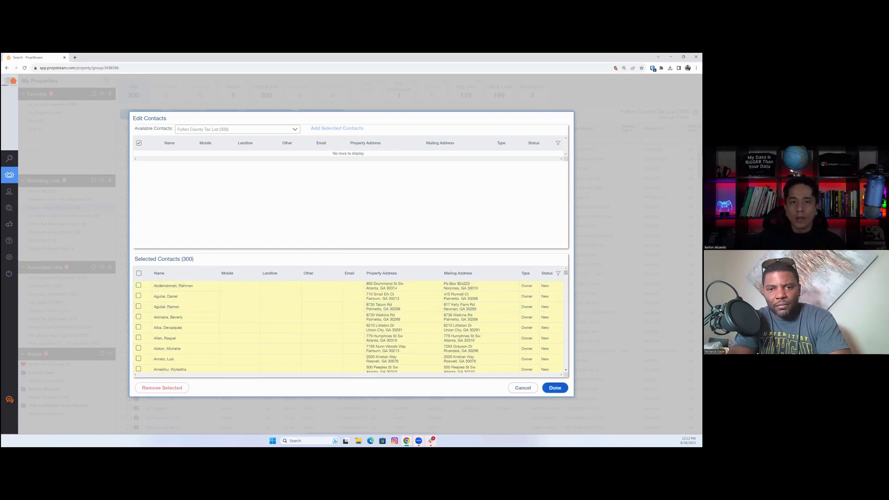
left_click(555, 387)
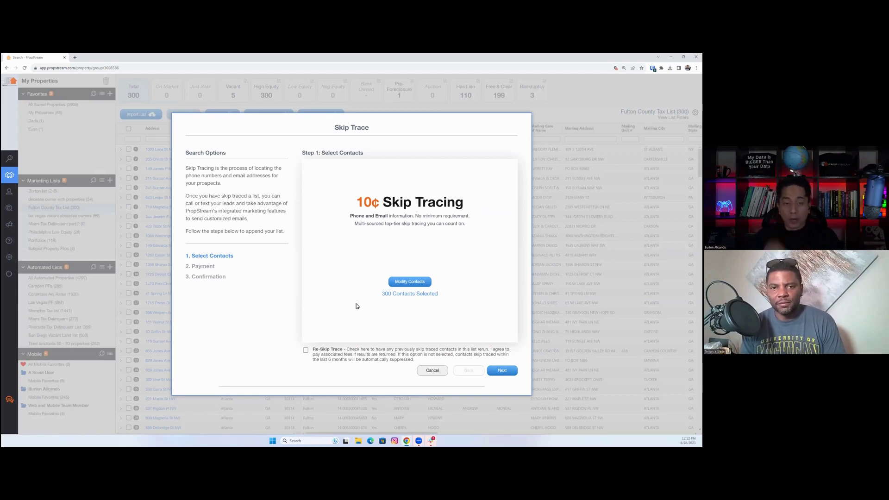
- Review the skip trace payment details, place the order, and accept the National "Do Not Call" Registry certification
left_click(507, 374)
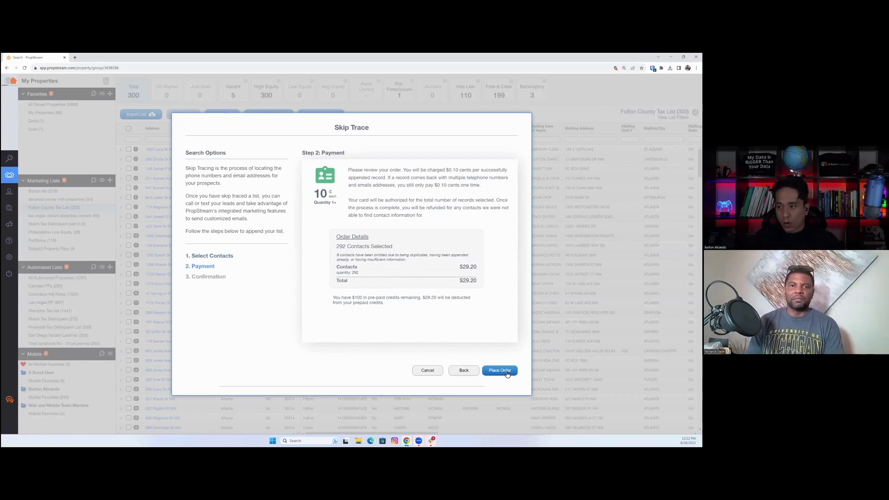
left_click_drag(415, 262, 335, 261)
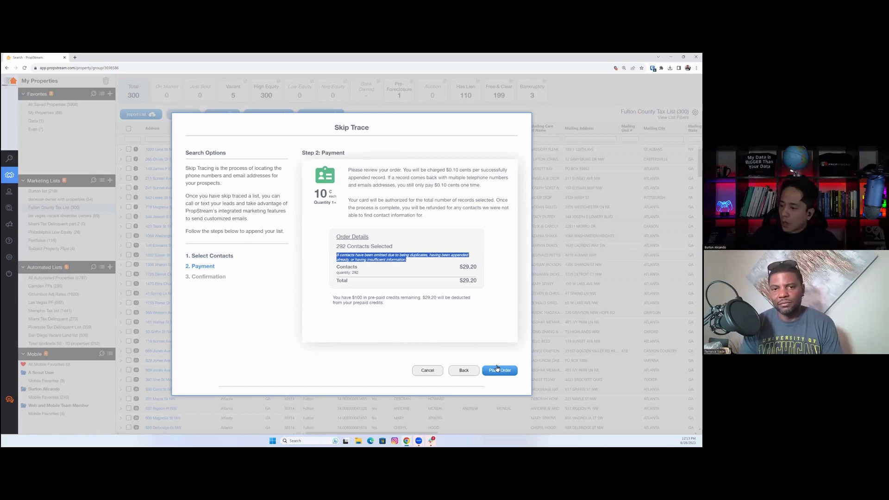
left_click(496, 370)
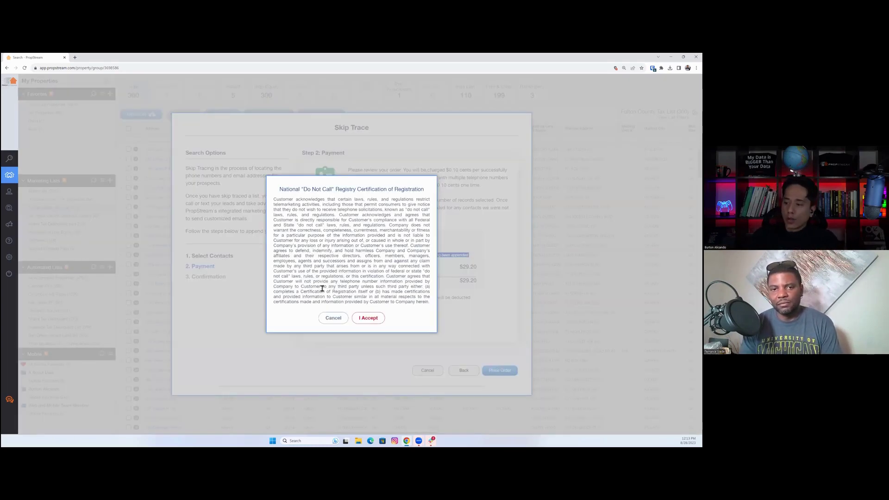
left_click(368, 318)
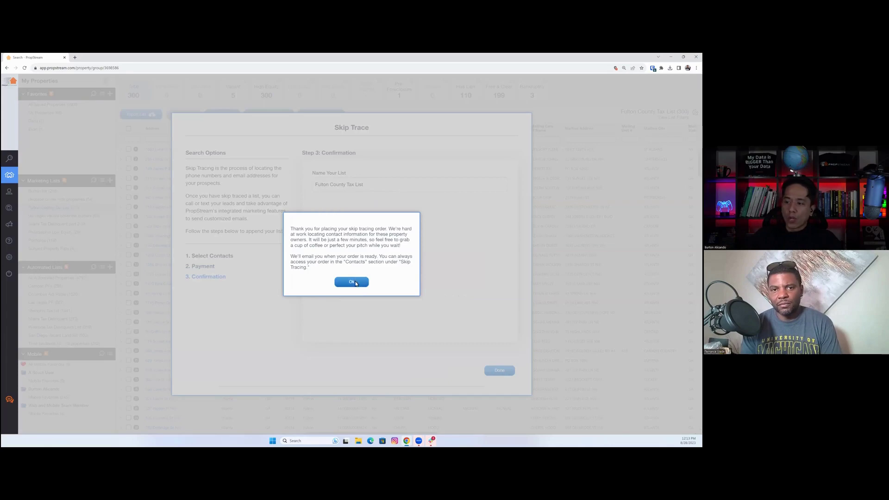
left_click(354, 282)
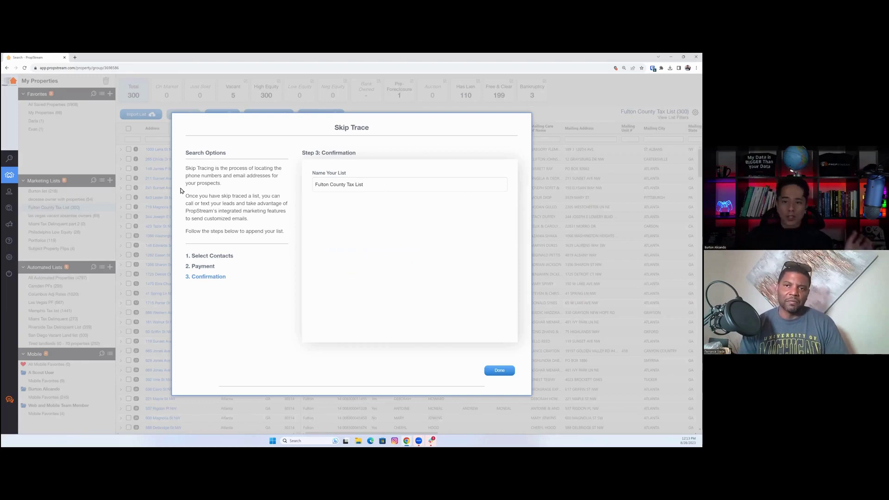
- Name the skip-traced list "Fulton County Tax List with contact info" and finish the order
mouse_move(14, 178)
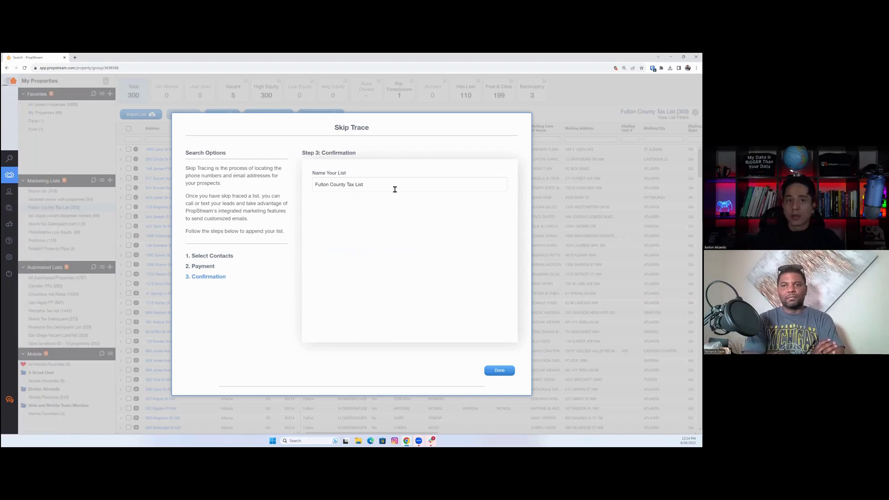
type("ih")
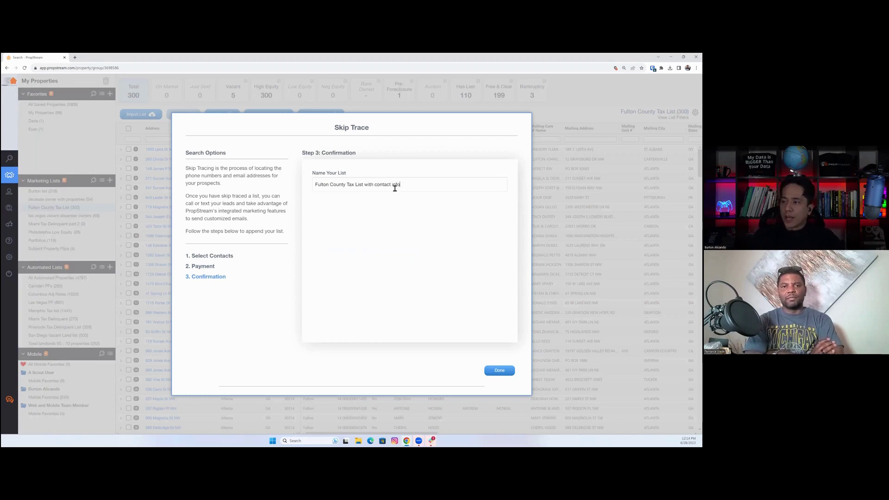
left_click(496, 373)
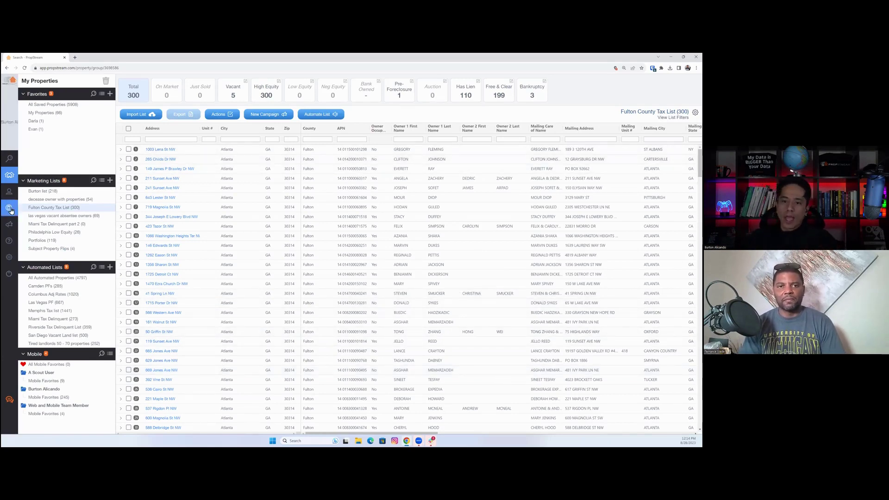
mouse_move(11, 210)
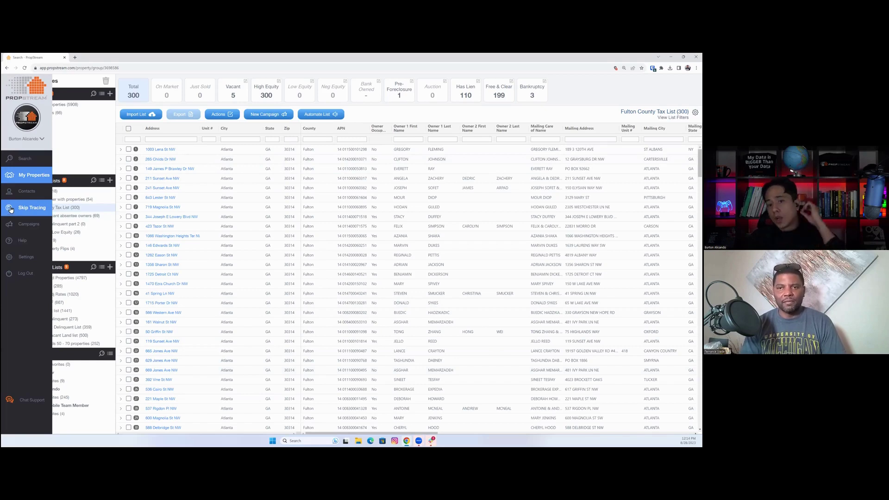
left_click(30, 197)
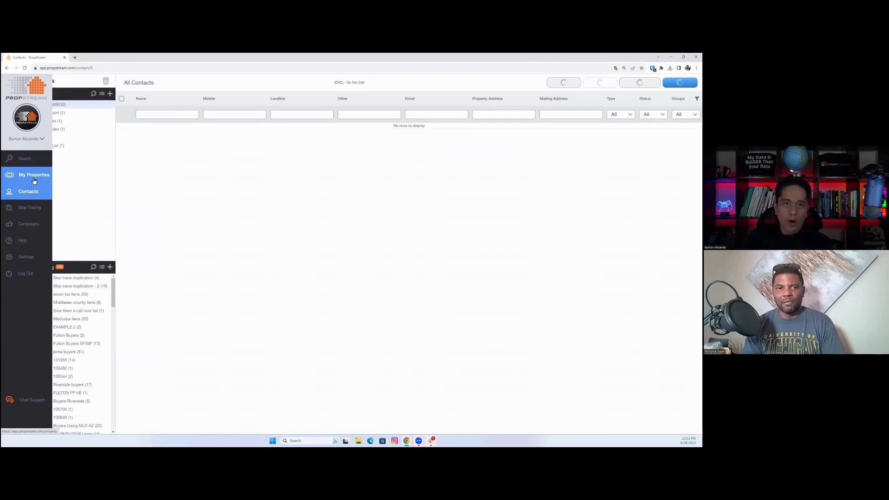
left_click(31, 181)
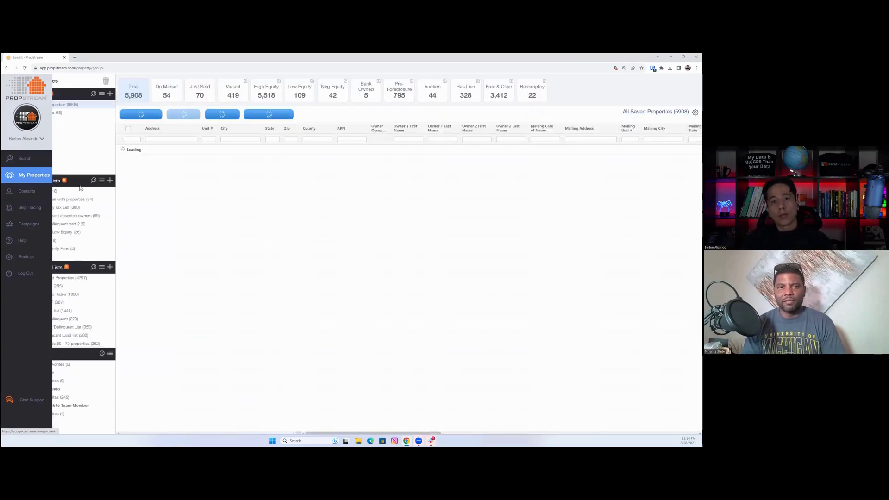
left_click(49, 208)
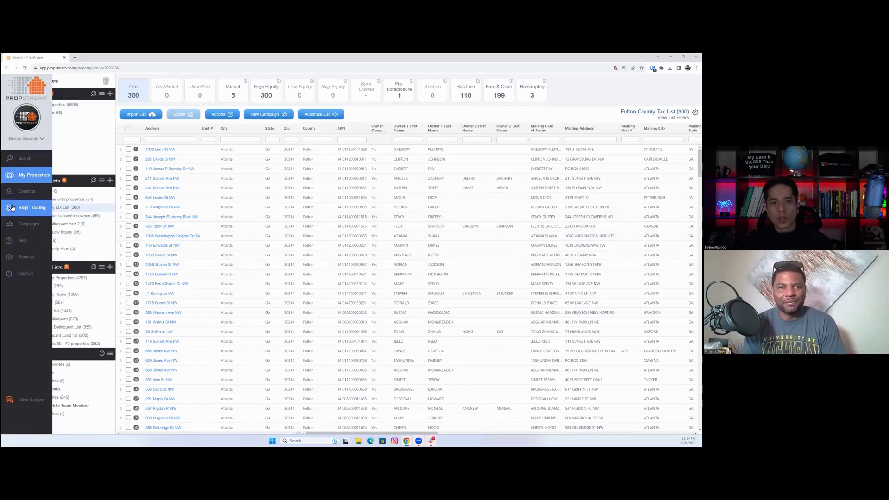
- Open the "Fulton County Tax List with contact info" list among the skip tracing lists in Contacts
left_click(28, 194)
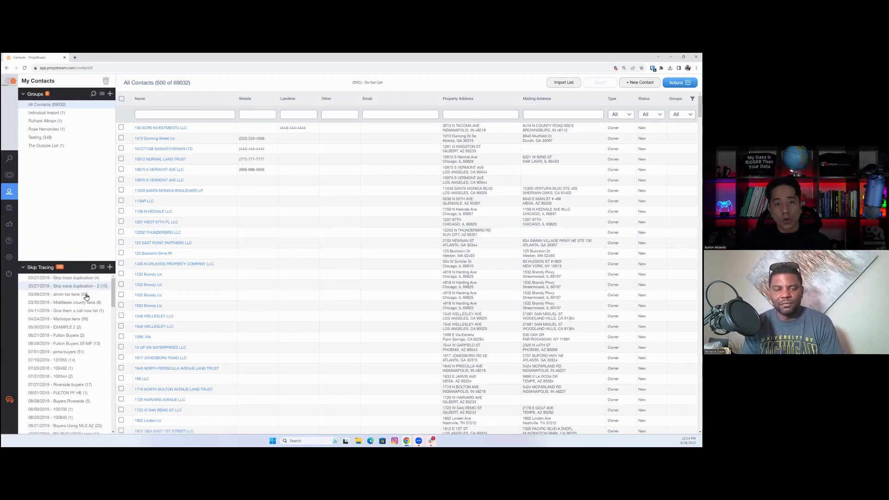
scroll(73, 311, "down", 2)
scroll(70, 312, "down", 10)
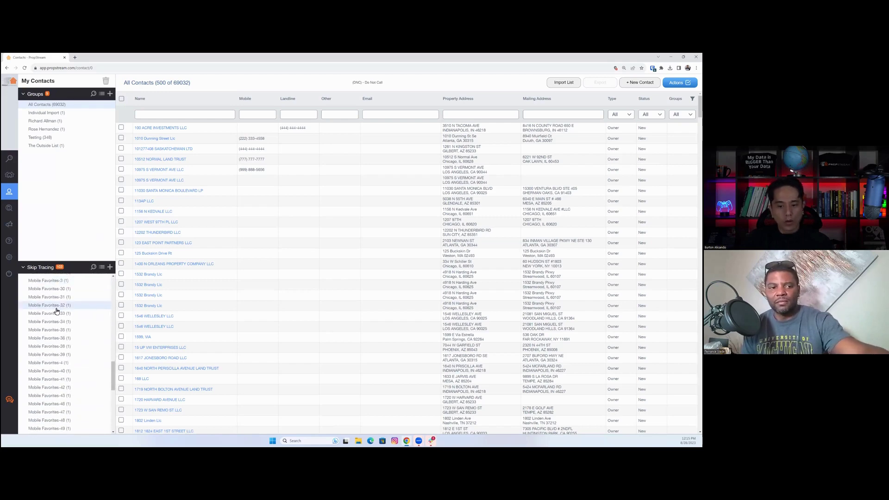
scroll(53, 315, "up", 6)
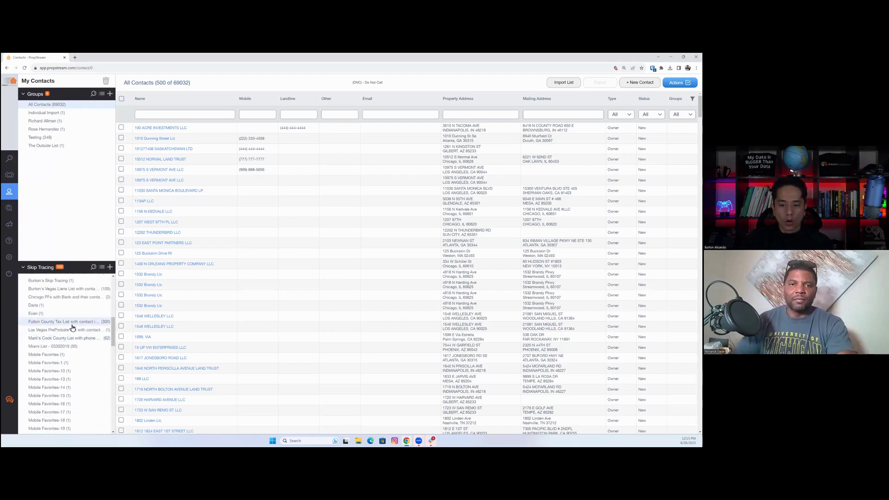
left_click(70, 323)
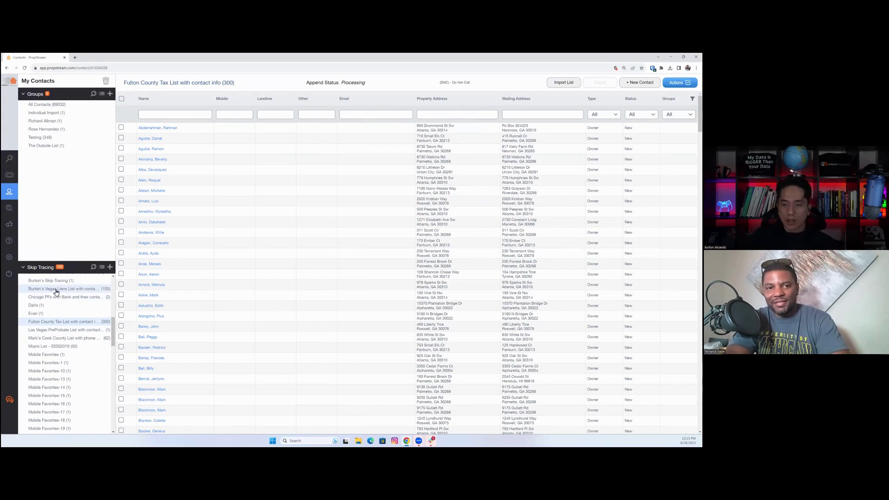
- Compare the append status of the Vegas Liens List with contact info against that of the Fulton County Tax List
left_click(71, 290)
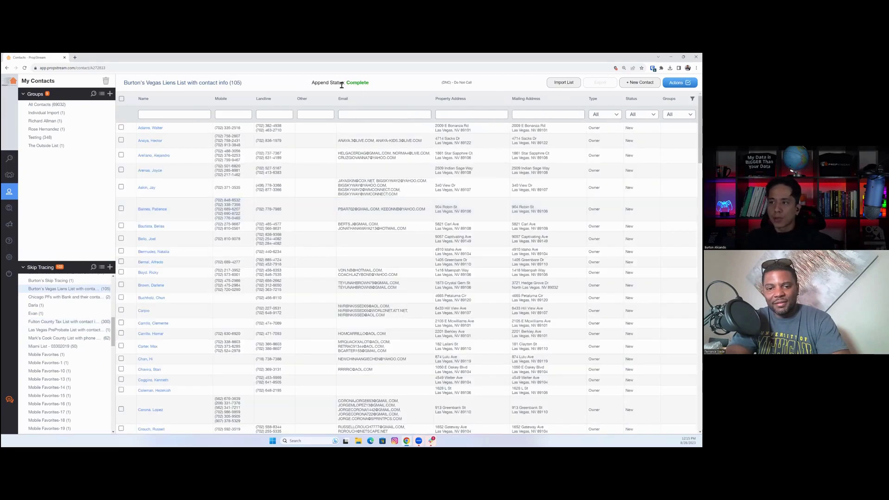
scroll(222, 133, "down", 1)
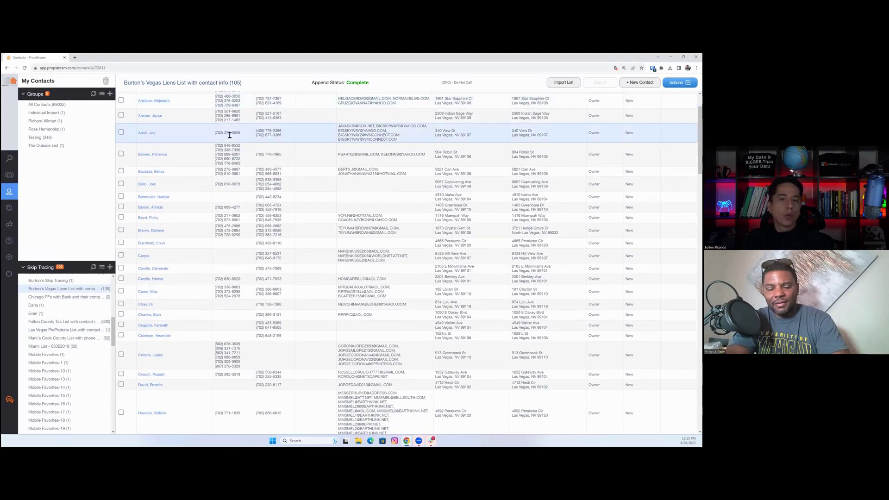
scroll(232, 134, "up", 1)
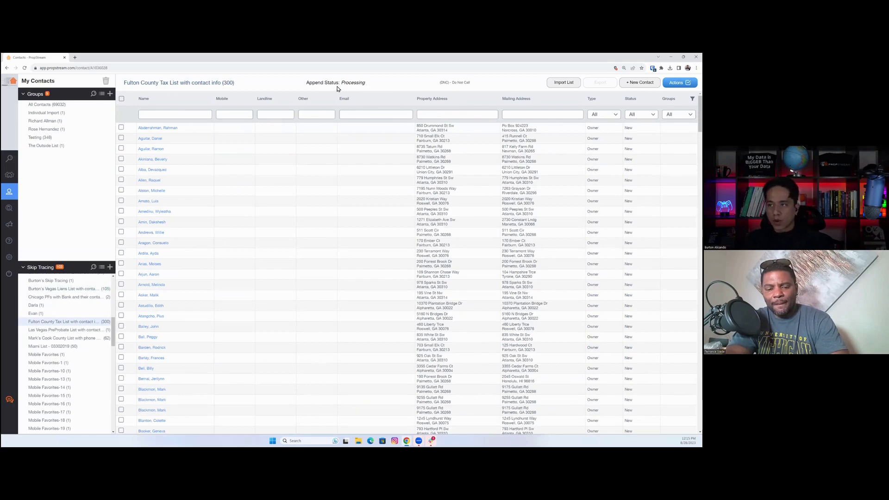
triple_click(337, 87)
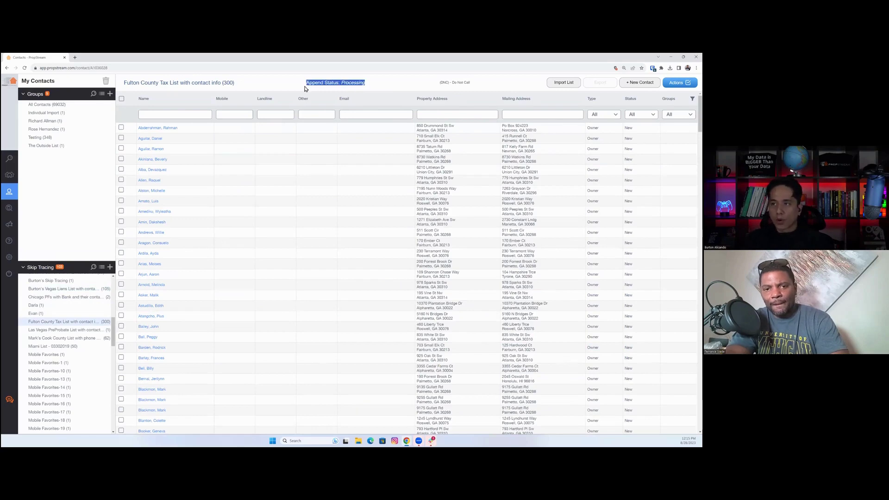
- Reopen the Vegas Liens List with contact info and examine the owners' appended phone numbers and e-mail addresses
left_click(80, 290)
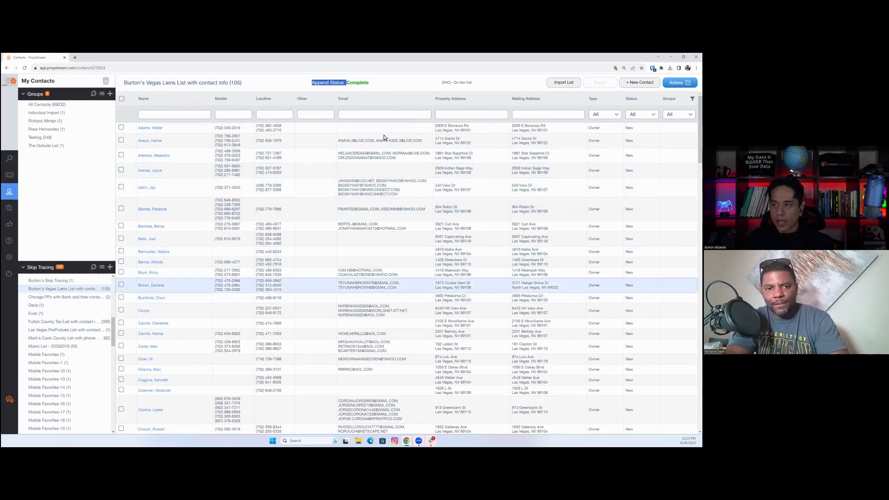
scroll(386, 278, "down", 3)
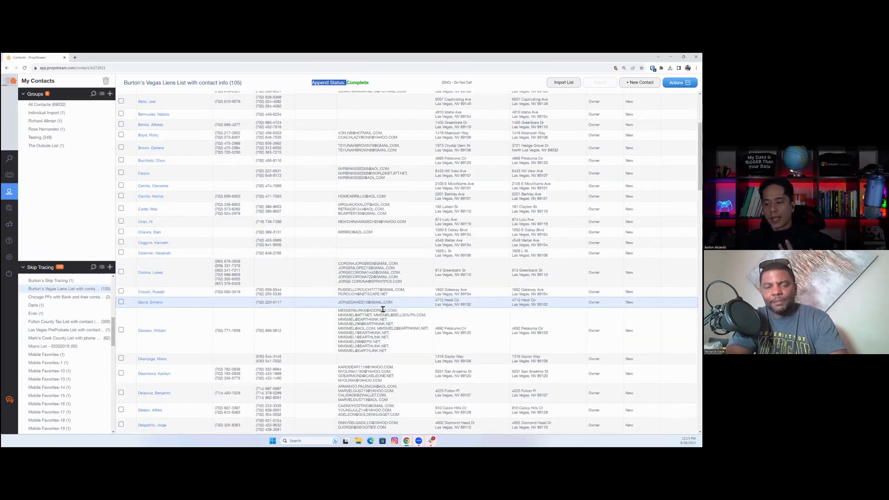
scroll(383, 309, "down", 7)
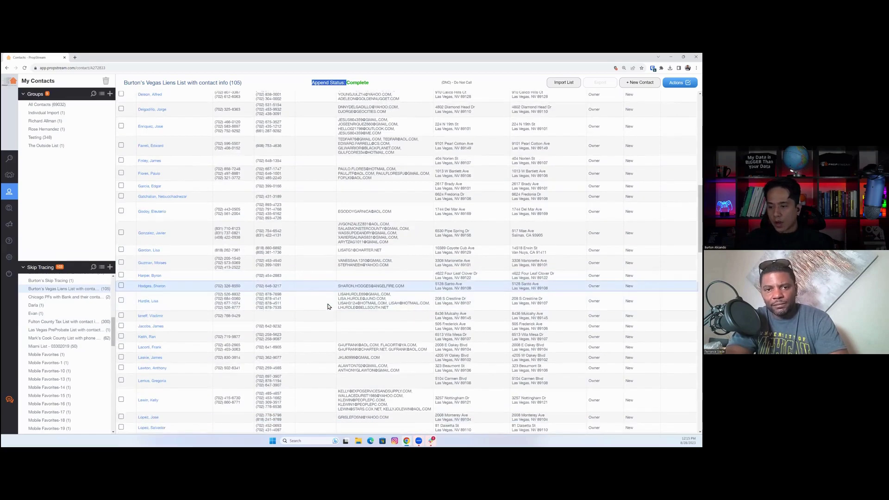
scroll(328, 307, "down", 5)
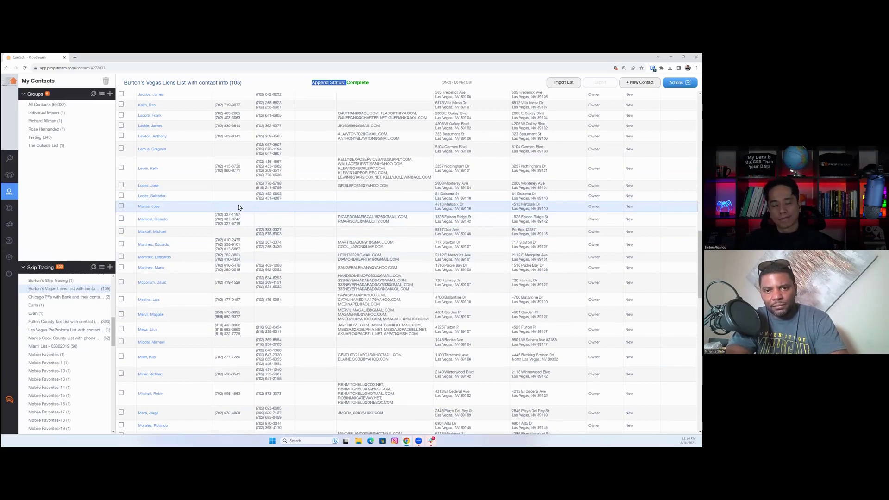
scroll(239, 207, "up", 10)
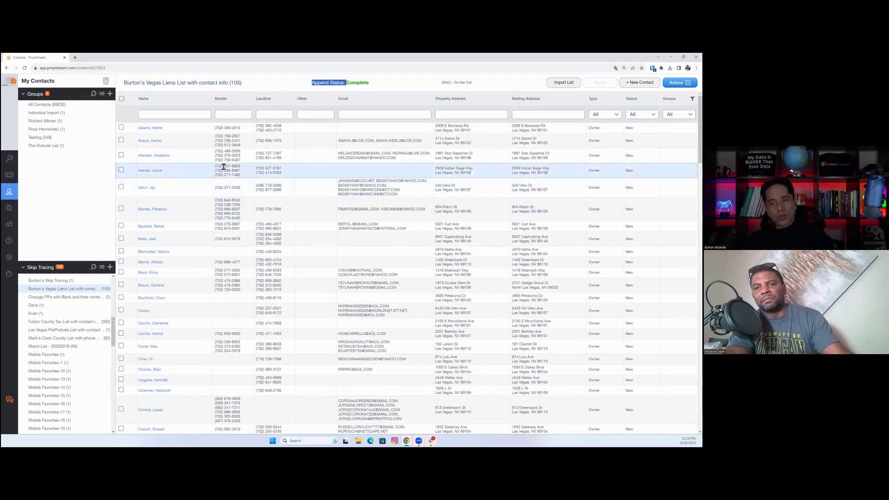
- Select all contacts in the Vegas Liens List with contact info
left_click(121, 99)
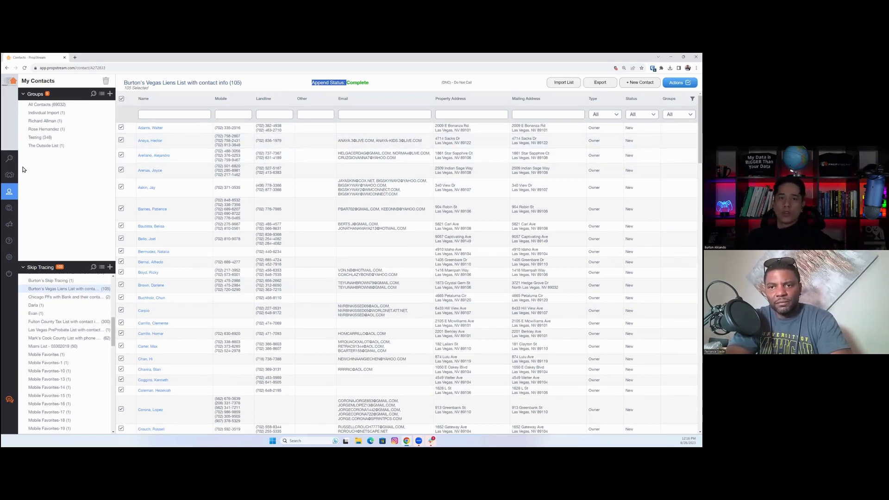
mouse_move(10, 160)
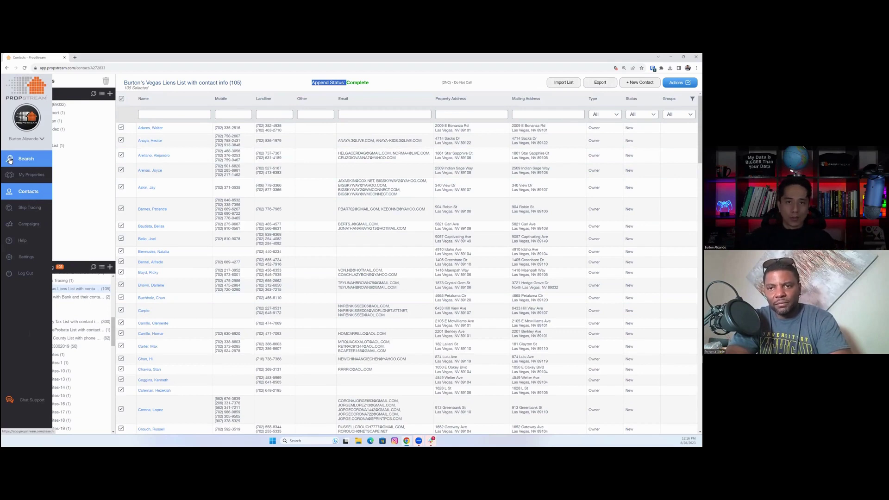